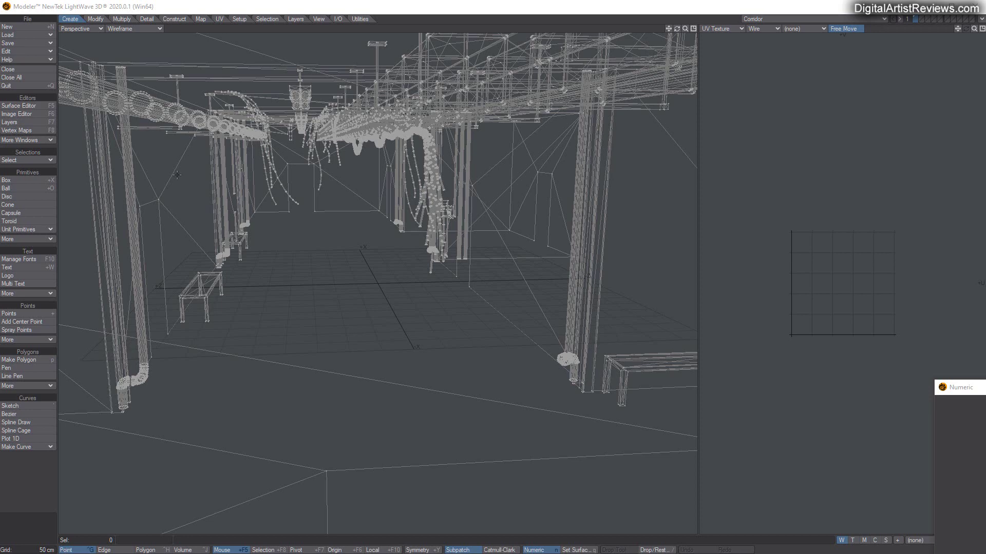
Step: Open LightWave Modeler's Surface Editor, listing the Corridor1 and Corridor2_Smoothing surfaces
{"action": "left_click", "coordinate": [32, 105]}
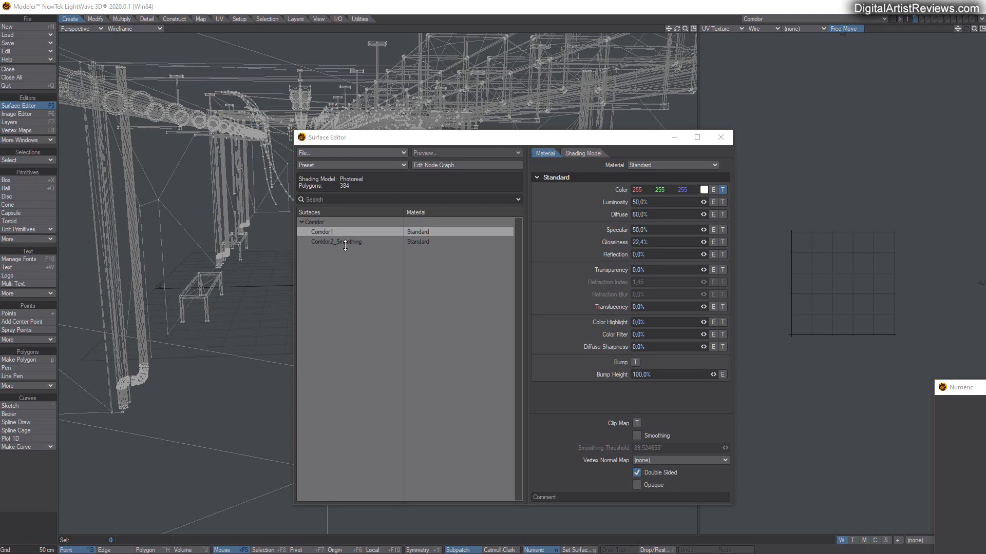
{"action": "left_click", "coordinate": [343, 242]}
{"action": "right_click", "coordinate": [325, 242]}
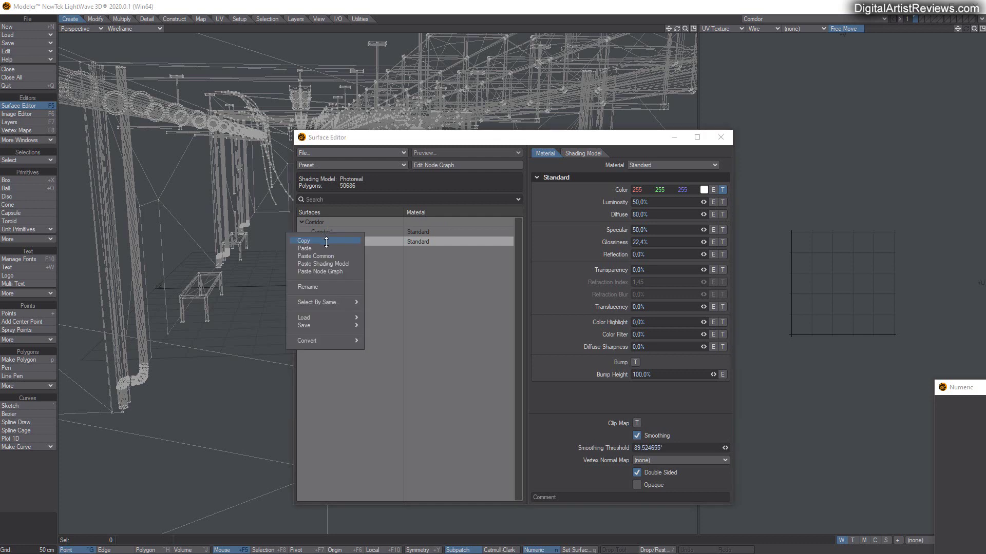
{"action": "left_click", "coordinate": [324, 286]}
{"action": "left_click", "coordinate": [559, 339]}
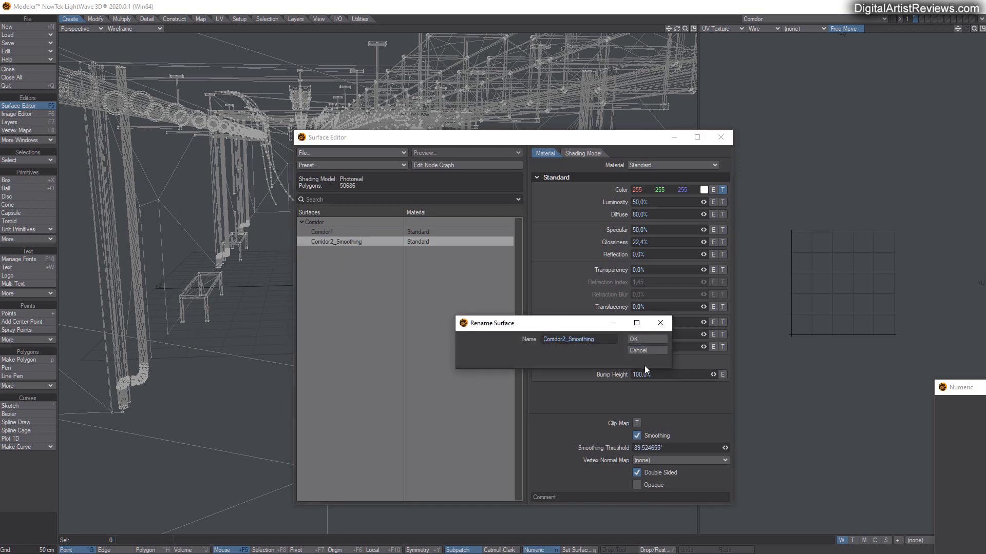
{"action": "key", "text": "BackSpace"}
{"action": "key", "text": "BackSpace"}
{"action": "key", "text": "BackSpace"}
{"action": "key", "text": "BackSpace"}
{"action": "key", "text": "Delete"}
{"action": "key", "text": "Delete"}
{"action": "key", "text": "Delete"}
{"action": "key", "text": "Delete"}
{"action": "key", "text": "Delete"}
{"action": "key", "text": "Delete"}
{"action": "key", "text": "Delete"}
{"action": "key", "text": "Delete"}
{"action": "key", "text": "Delete"}
{"action": "key", "text": "Delete"}
{"action": "key", "text": "Delete"}
{"action": "key", "text": "Delete"}
{"action": "key", "text": "Delete"}
{"action": "key", "text": "Delete"}
{"action": "key", "text": "Delete"}
{"action": "type", "text": "wire_236482364782"}
{"action": "key", "text": "Return"}
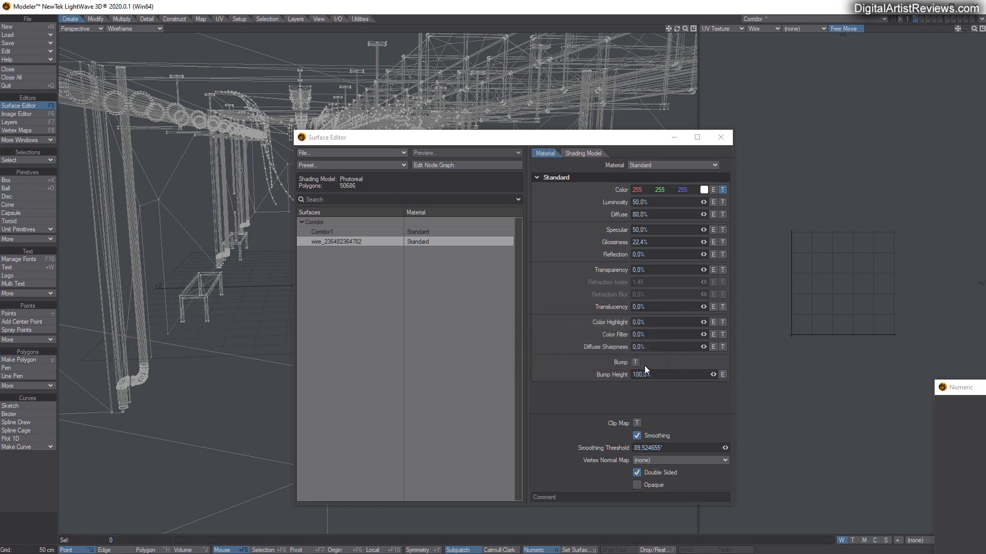
Step: Export the corridor model as CorridorTesterror.obj into the Desktop's Test Export folder
{"action": "left_click", "coordinate": [722, 140]}
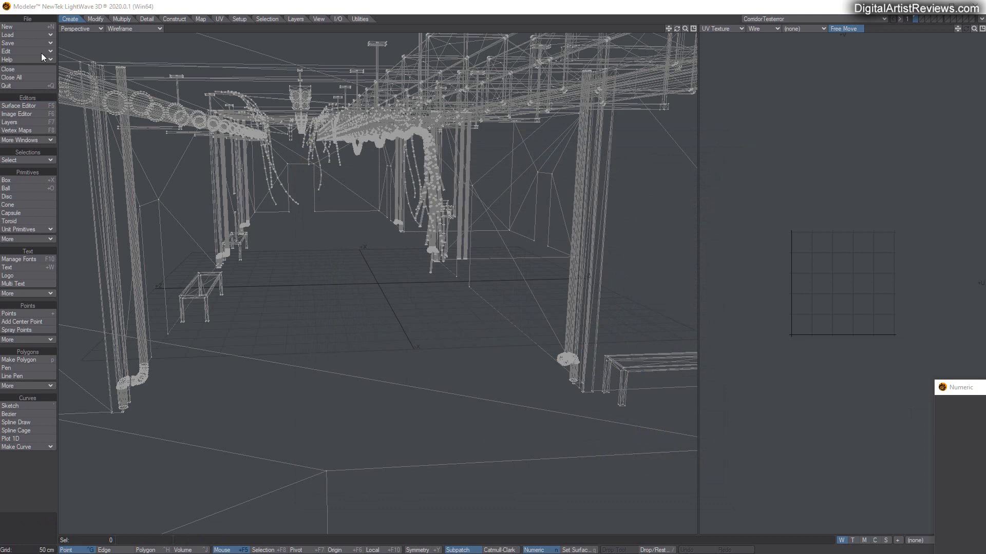
{"action": "left_click", "coordinate": [20, 43]}
{"action": "mouse_move", "coordinate": [6, 83]}
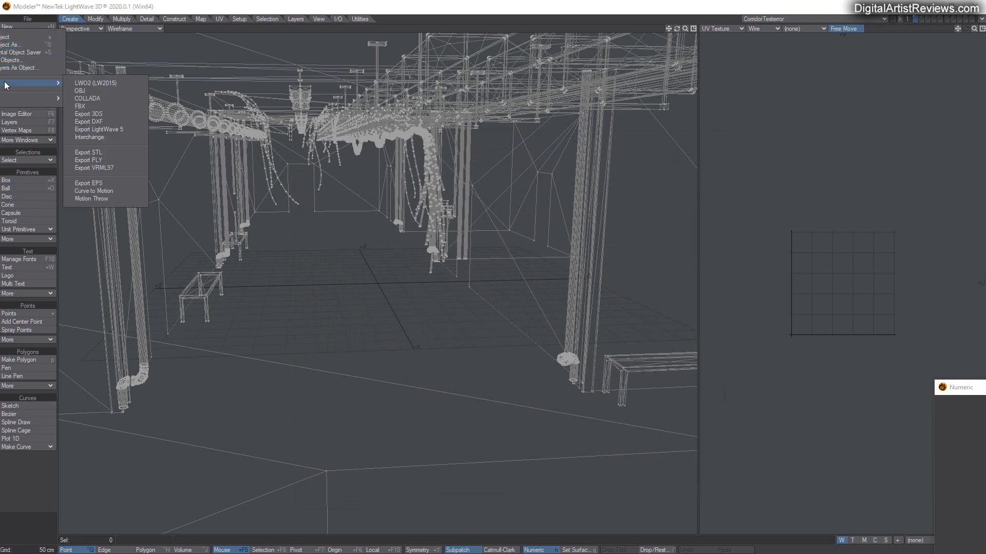
{"action": "left_click", "coordinate": [79, 91]}
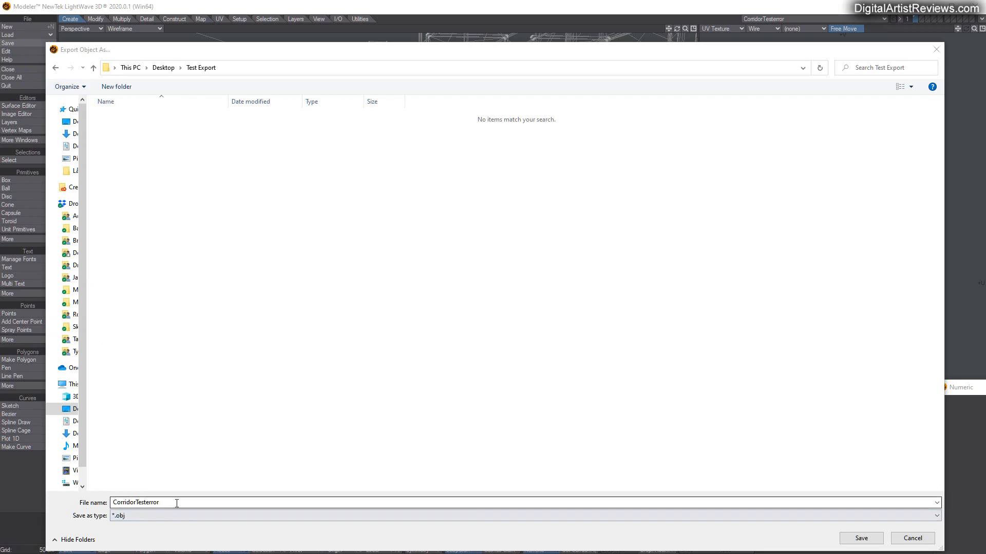
{"action": "left_click", "coordinate": [861, 538]}
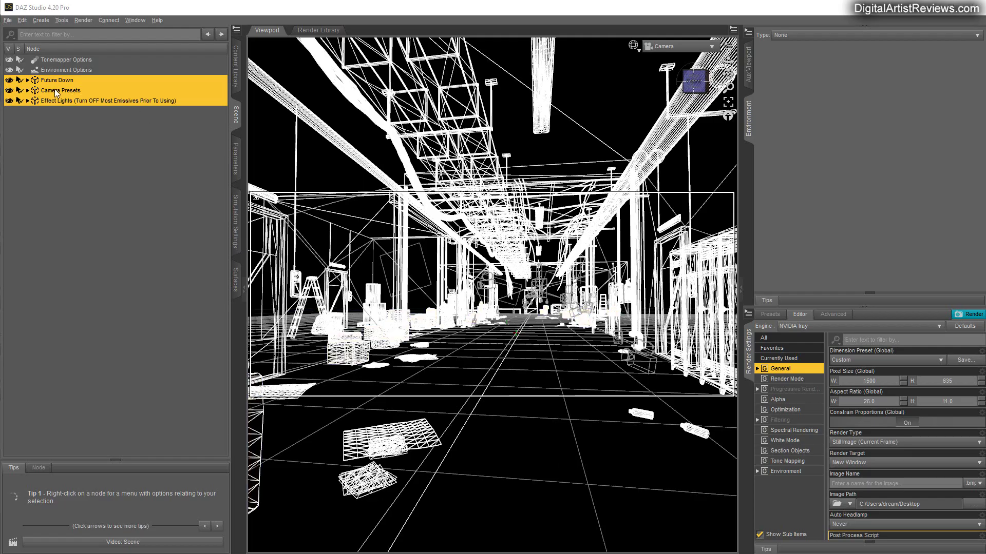
Step: Delete the old scene items and import CorridorTesterror.obj with the Lightwave (1 unit = 1m) preset
{"action": "right_click", "coordinate": [54, 90]}
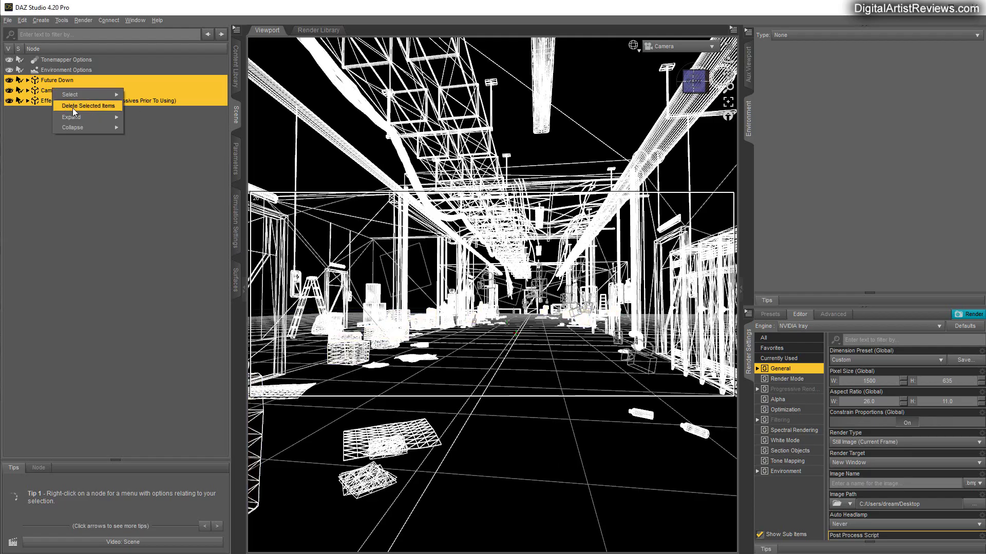
{"action": "left_click", "coordinate": [72, 106]}
{"action": "left_click", "coordinate": [8, 20]}
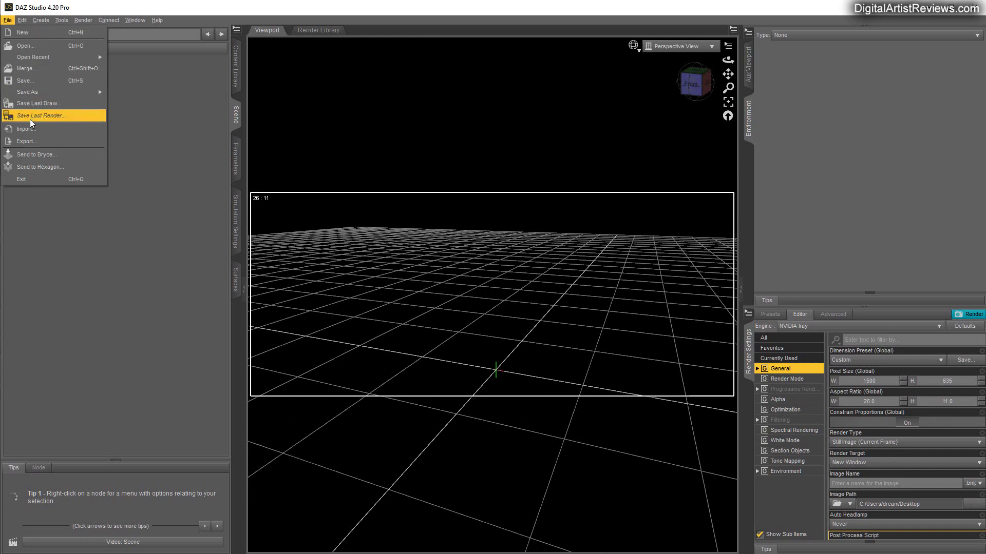
{"action": "left_click", "coordinate": [29, 128]}
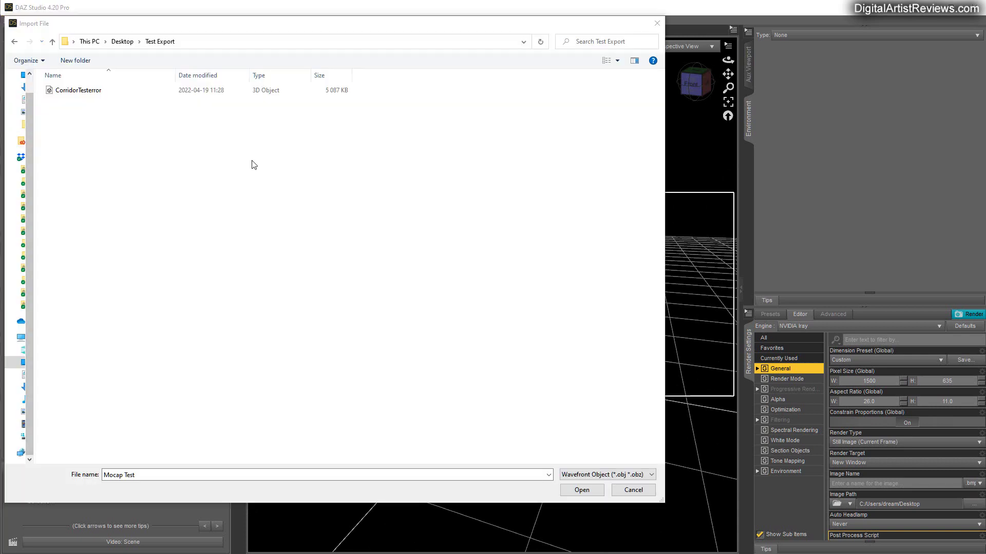
{"action": "left_click", "coordinate": [76, 92]}
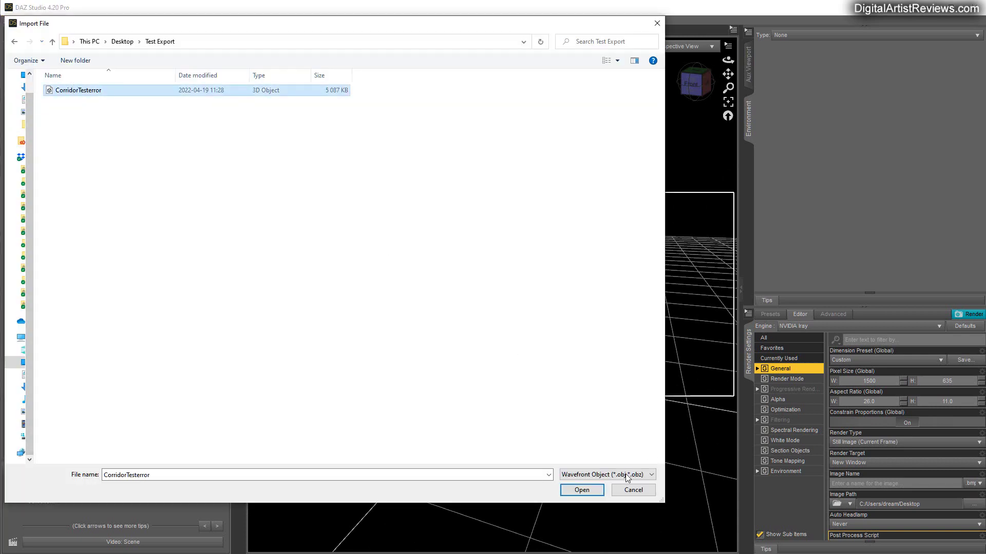
{"action": "left_click", "coordinate": [598, 490]}
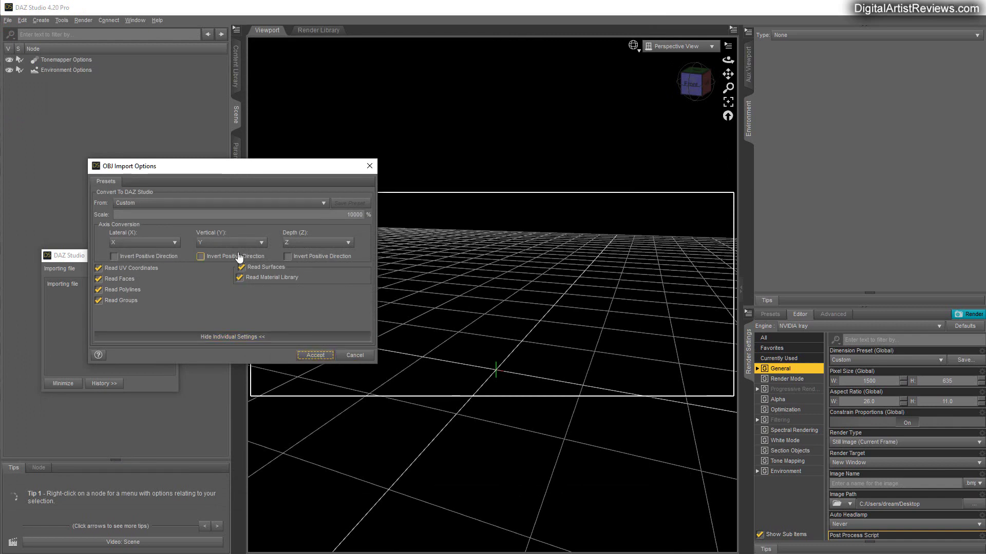
{"action": "left_click", "coordinate": [154, 203]}
{"action": "left_click", "coordinate": [137, 297]}
{"action": "left_click", "coordinate": [315, 355]}
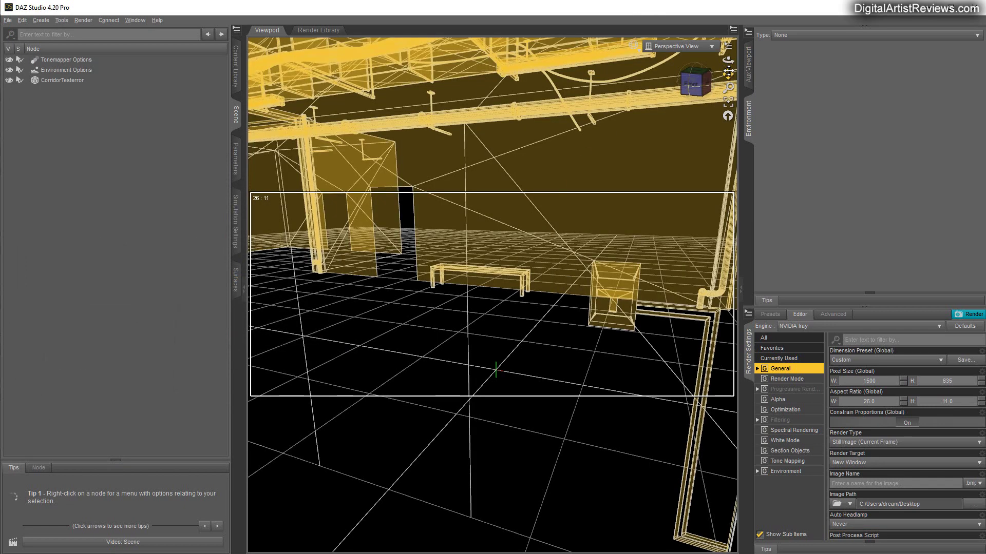
{"action": "left_click_drag", "start_coordinate": [728, 73], "coordinate": [705, 138]}
{"action": "left_click", "coordinate": [54, 80]}
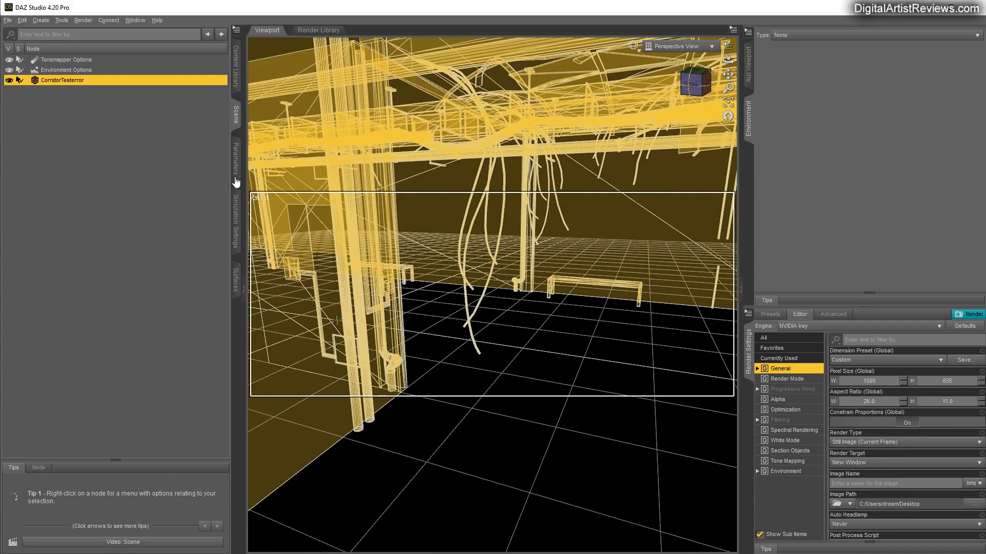
{"action": "left_click", "coordinate": [235, 280]}
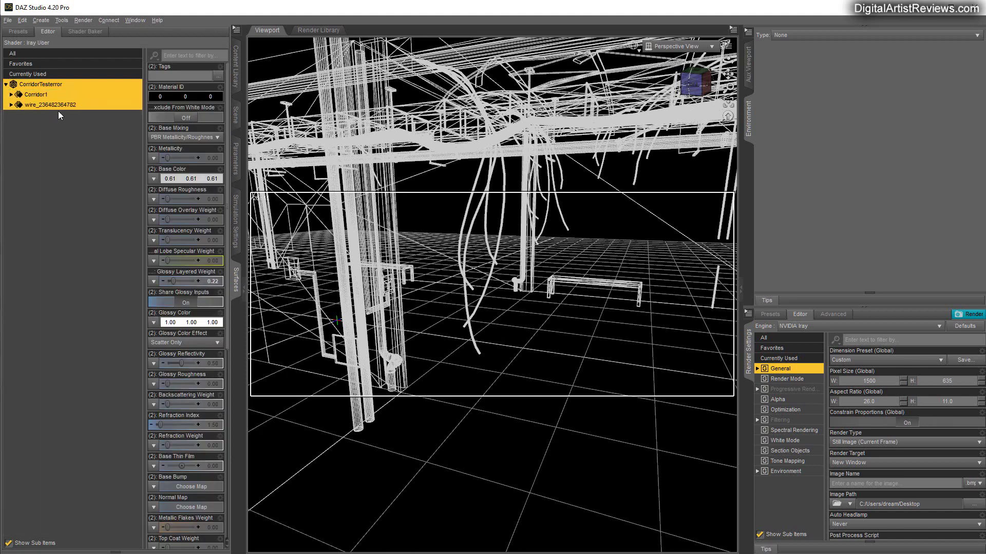
{"action": "right_click", "coordinate": [33, 107]}
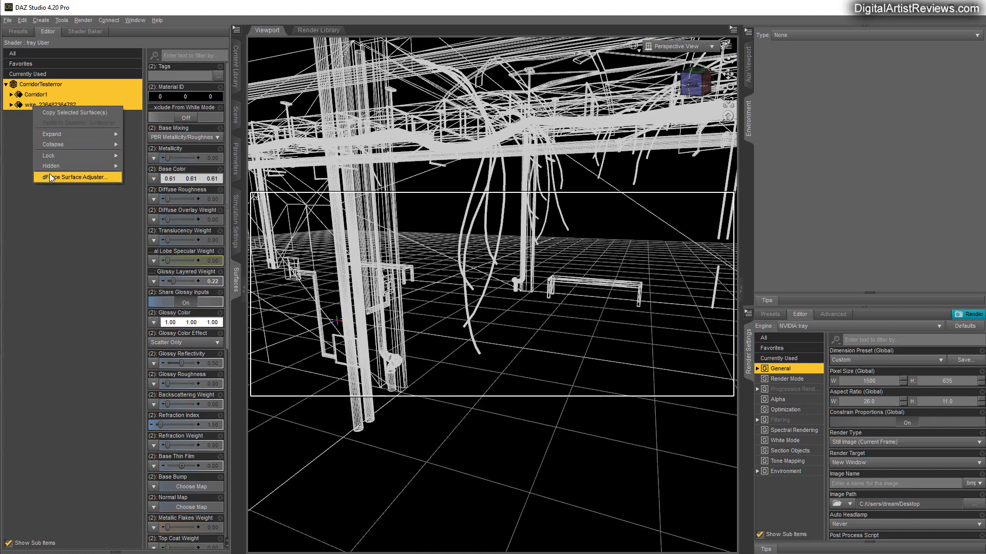
{"action": "left_click", "coordinate": [132, 11]}
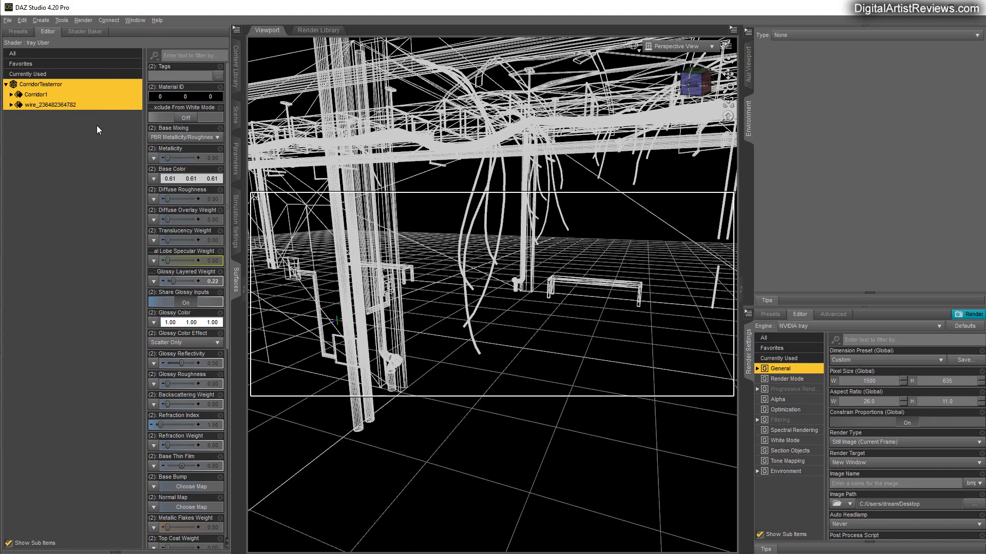
{"action": "left_click", "coordinate": [39, 108]}
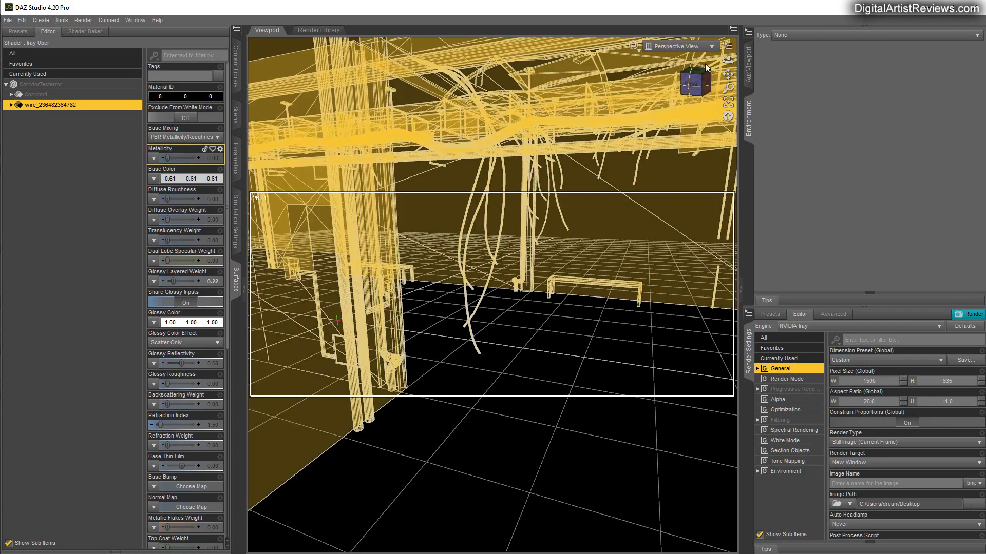
{"action": "left_click_drag", "start_coordinate": [727, 58], "coordinate": [115, 95]}
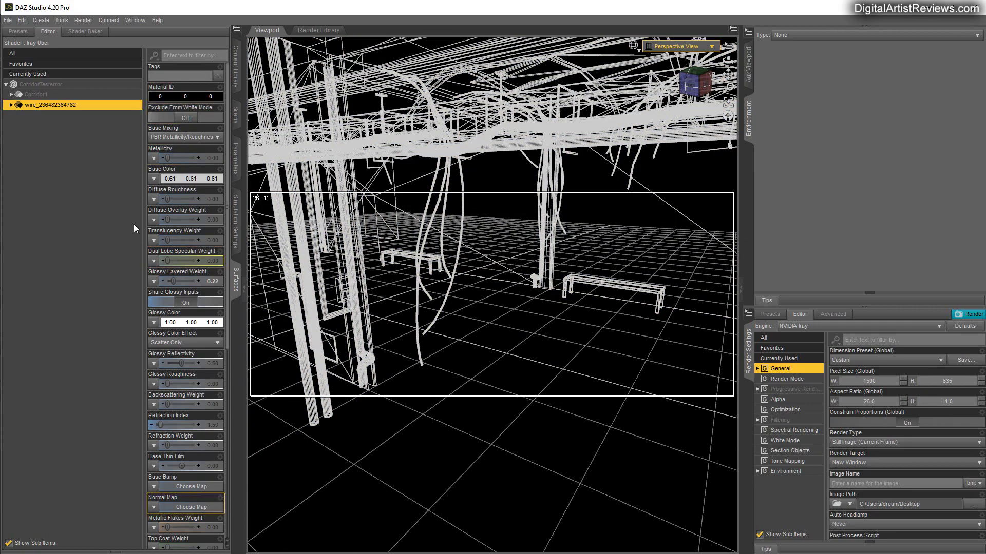
{"action": "left_click", "coordinate": [236, 117]}
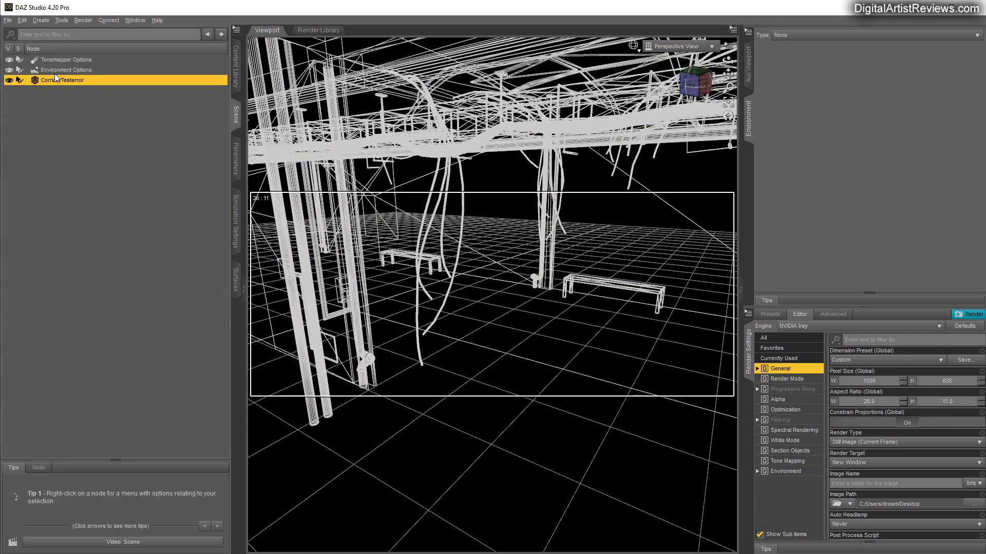
{"action": "left_click", "coordinate": [7, 21]}
{"action": "mouse_move", "coordinate": [25, 92]}
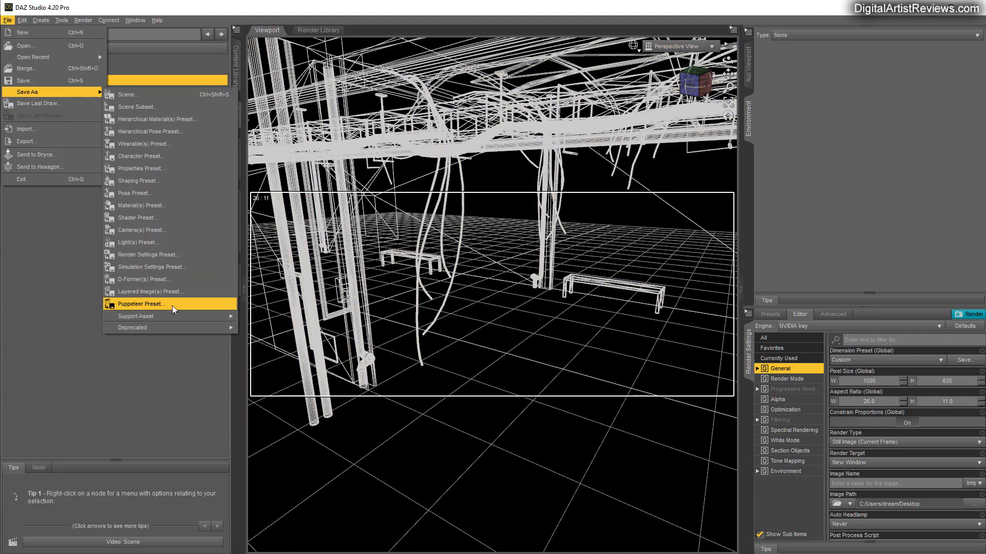
{"action": "mouse_move", "coordinate": [171, 315]}
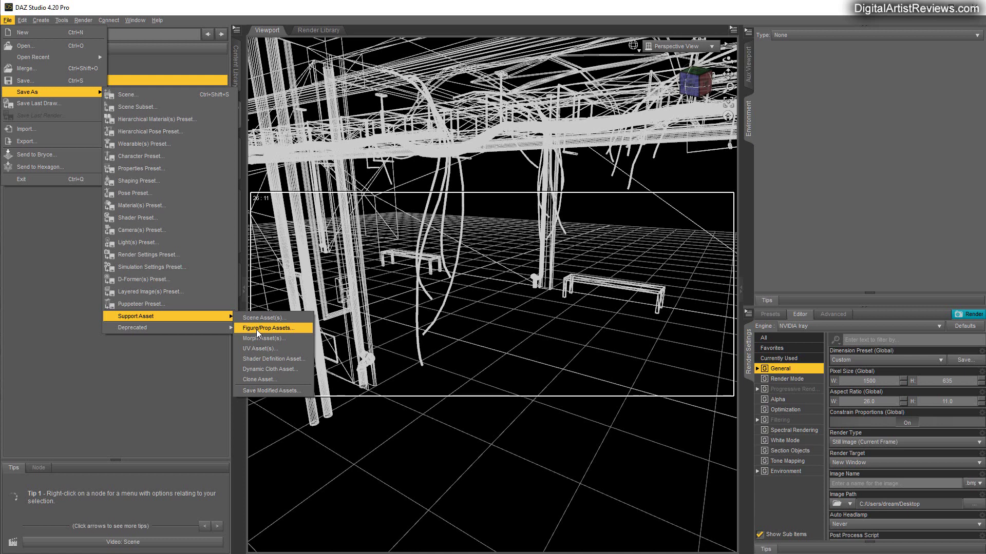
{"action": "left_click", "coordinate": [255, 329]}
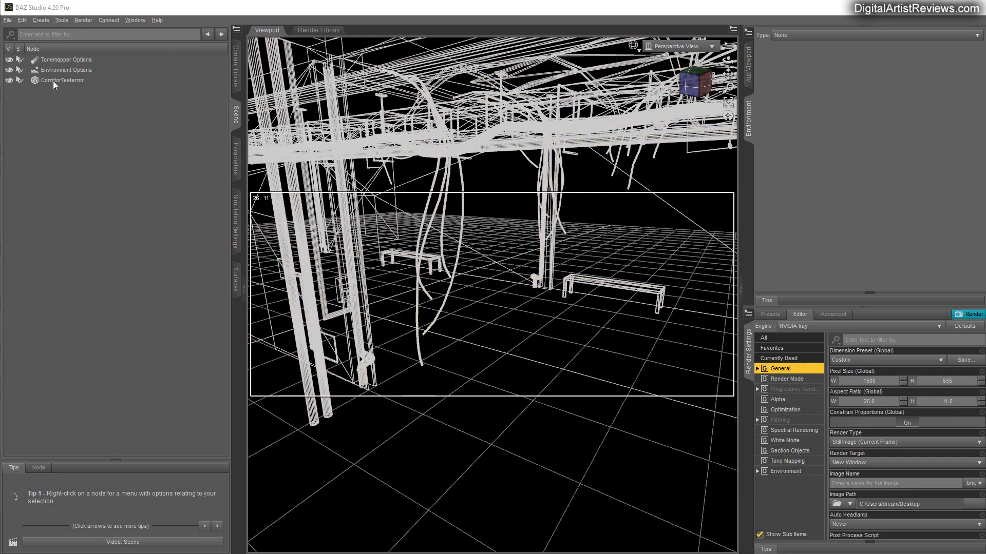
Step: Select the CorridorTesterror prop and activate the Geometry Editor tool
{"action": "left_click", "coordinate": [58, 80]}
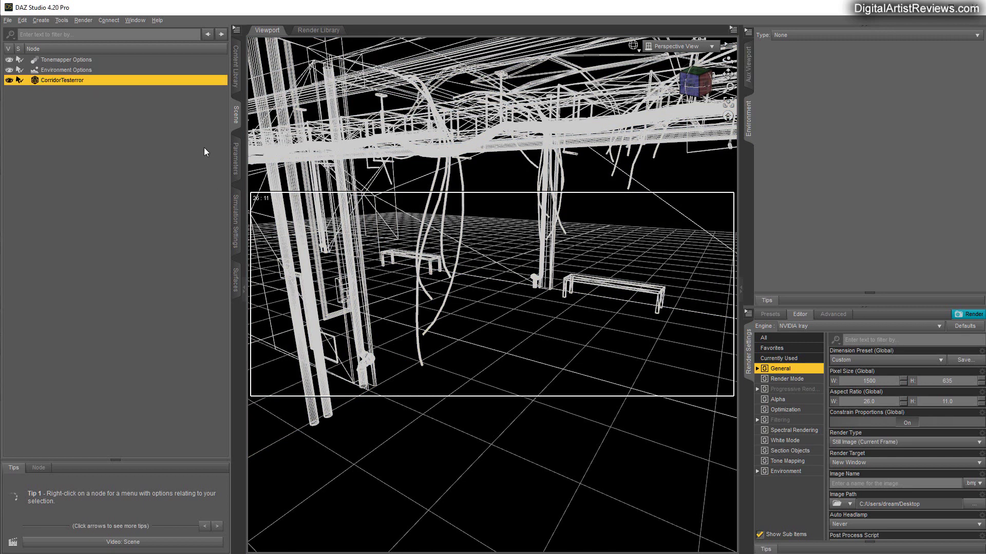
{"action": "left_click", "coordinate": [62, 21]}
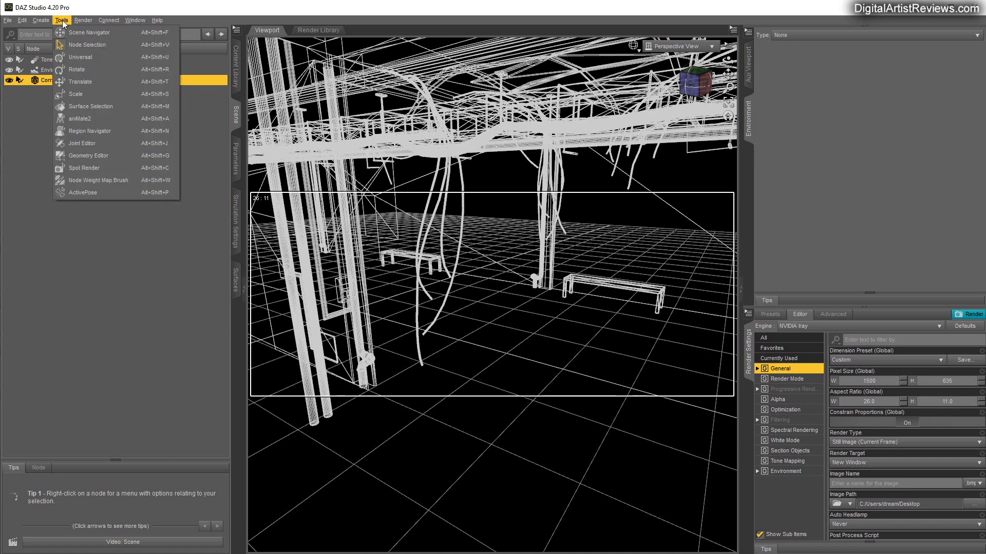
{"action": "left_click", "coordinate": [81, 155]}
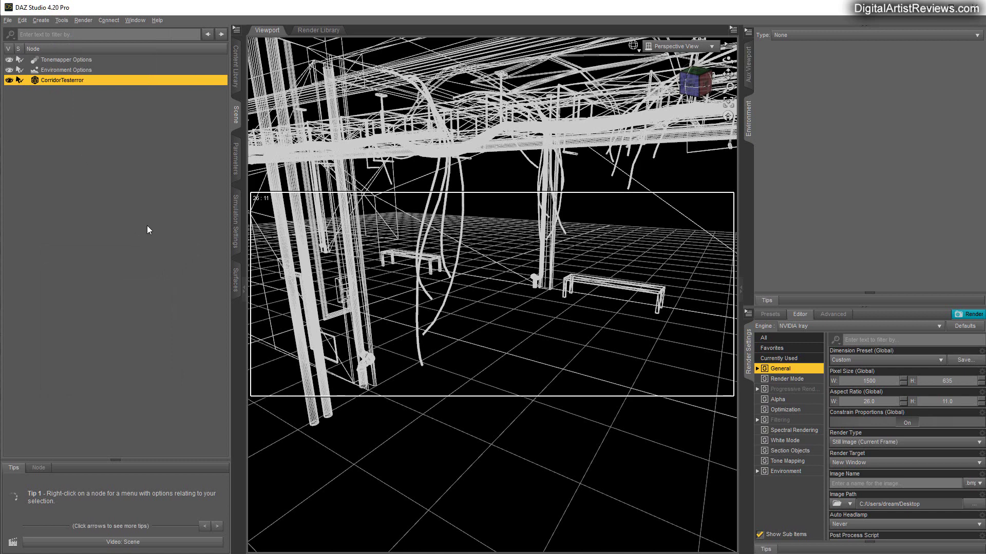
Step: Show the Geometry Editor's Tool Settings pane, enlarged and with the Group Name column widened
{"action": "left_click", "coordinate": [136, 21]}
{"action": "mouse_move", "coordinate": [137, 30]}
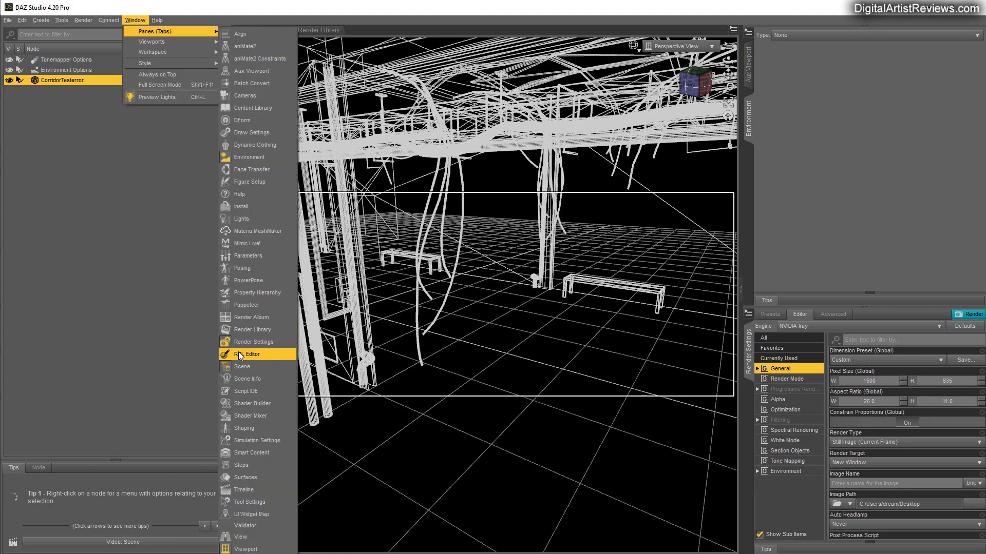
{"action": "left_click", "coordinate": [246, 501]}
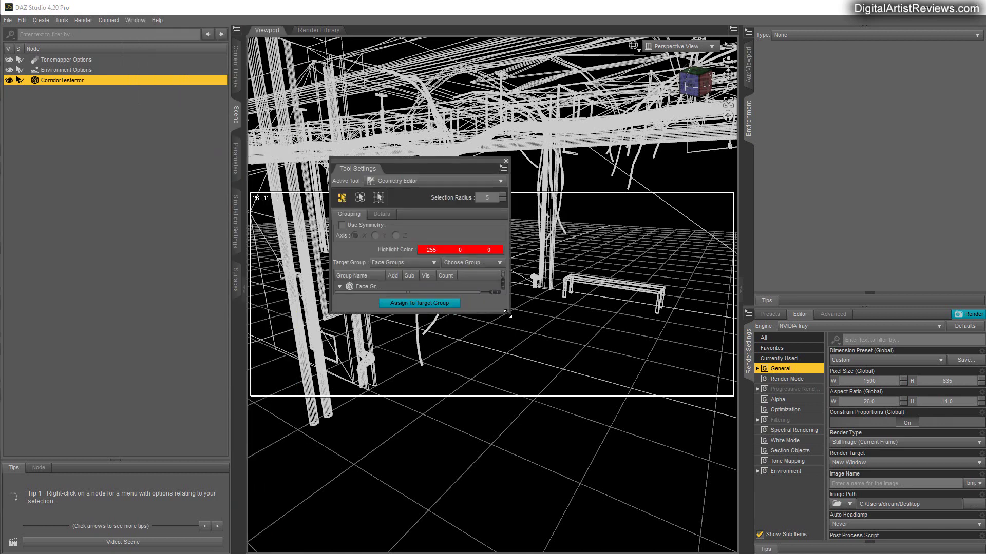
{"action": "left_click_drag", "start_coordinate": [508, 314], "coordinate": [639, 475]}
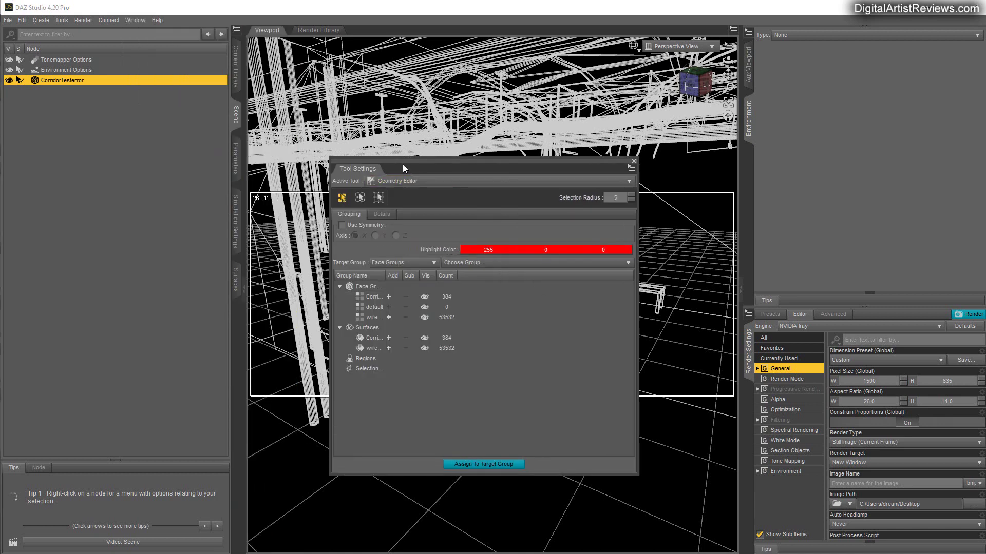
{"action": "left_click_drag", "start_coordinate": [402, 162], "coordinate": [542, 165]}
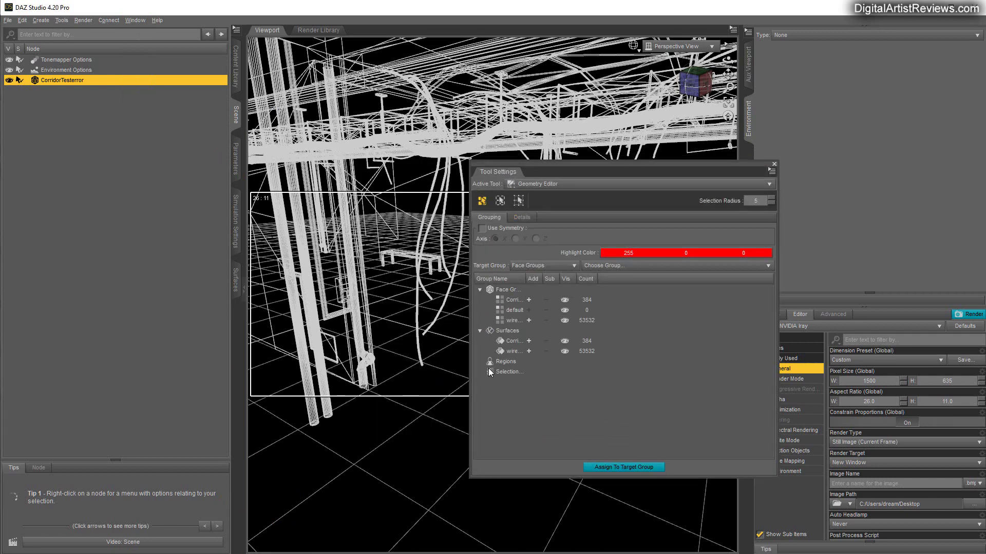
{"action": "left_click_drag", "start_coordinate": [524, 277], "coordinate": [592, 277]}
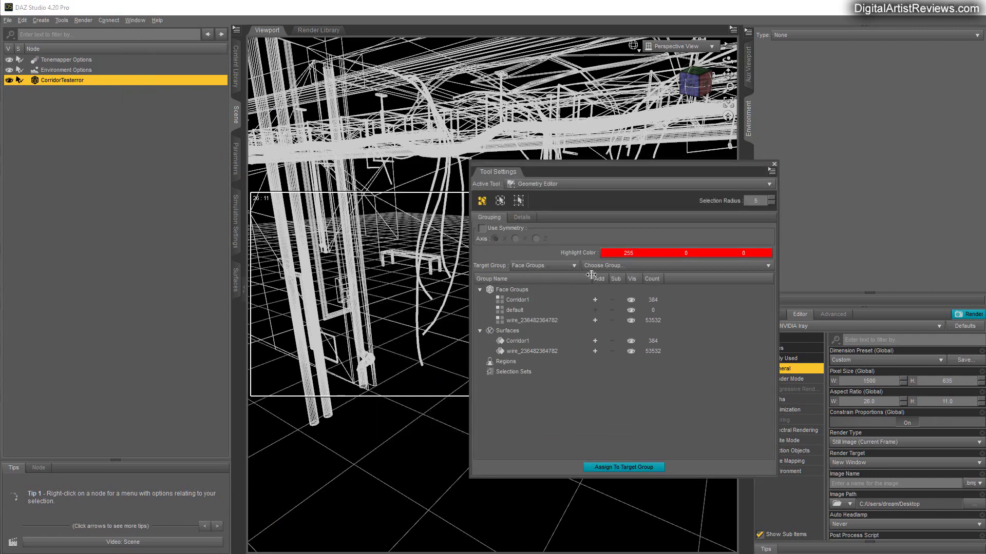
{"action": "left_click", "coordinate": [511, 352]}
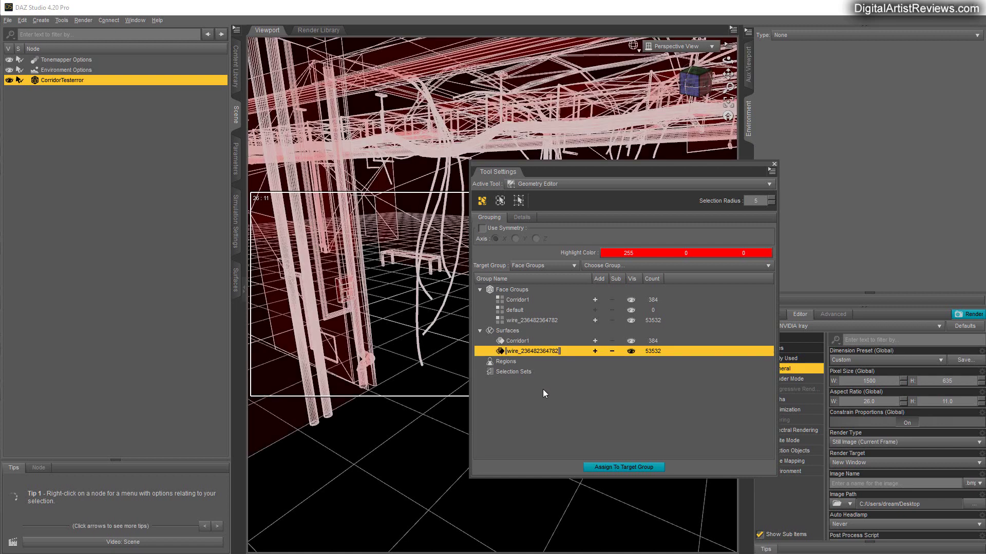
{"action": "type", "text": "Corridor2"}
{"action": "key", "text": "Return"}
Step: Close Tool Settings and select all of the prop's surfaces in the Surfaces pane
{"action": "left_click", "coordinate": [775, 164]}
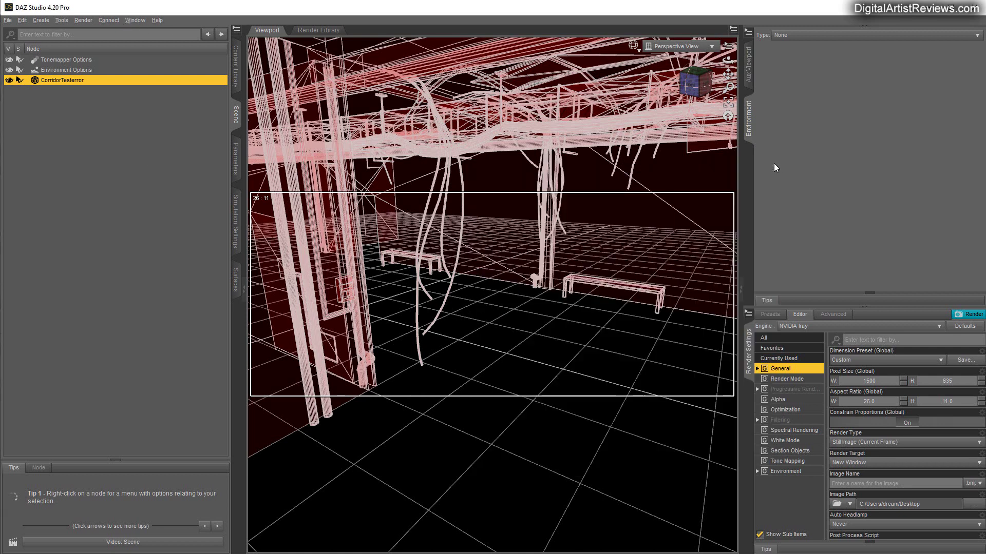
{"action": "left_click", "coordinate": [236, 280]}
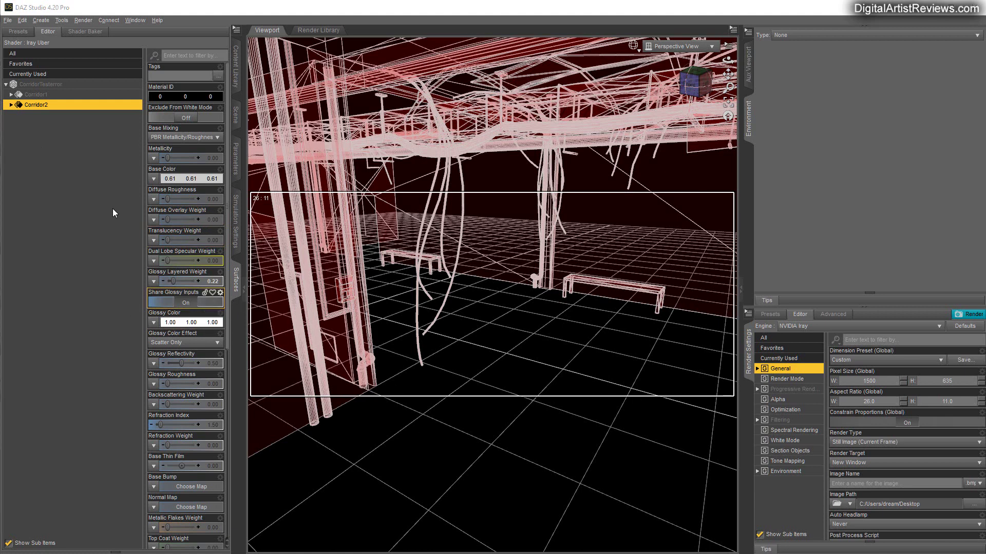
{"action": "left_click", "coordinate": [26, 86]}
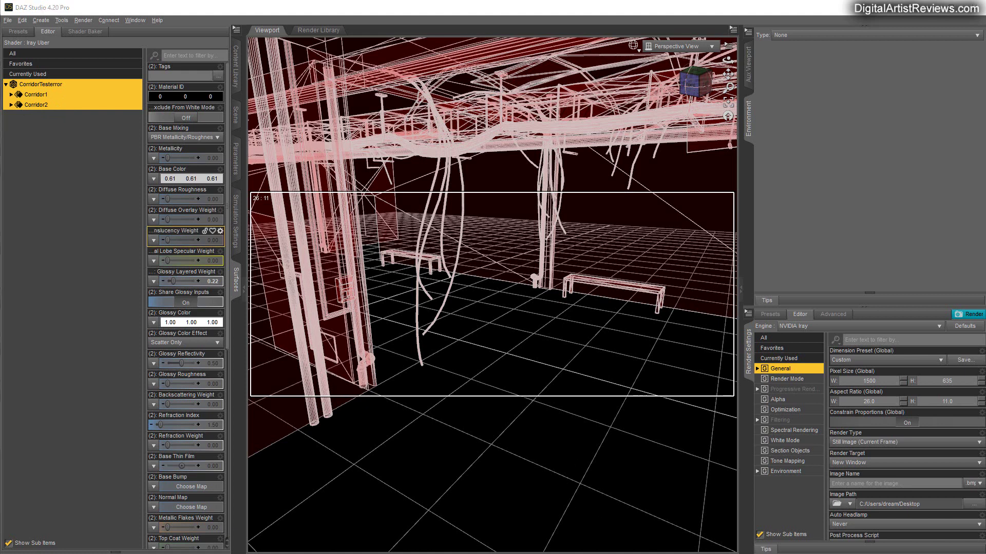
Step: Rename the CorridorTesterror node to Corridor by removing 'Testerror'
{"action": "left_click", "coordinate": [236, 114]}
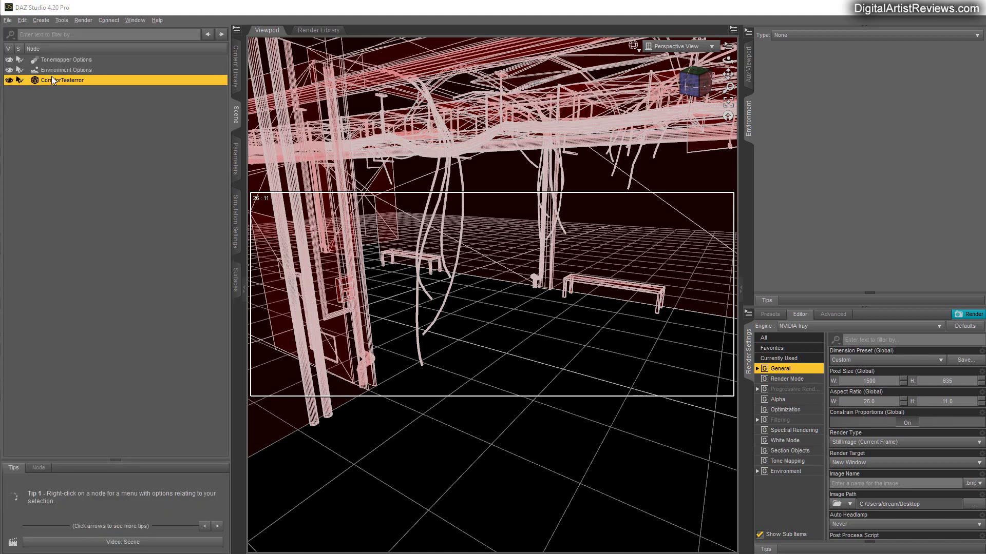
{"action": "left_click_drag", "start_coordinate": [64, 80], "coordinate": [87, 81]}
{"action": "key", "text": "Delete"}
{"action": "key", "text": "Return"}
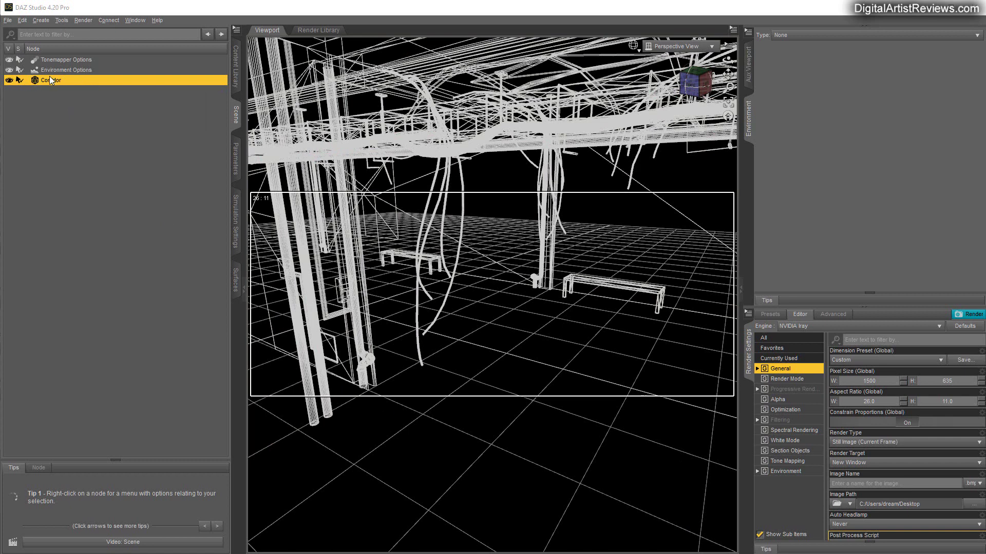
Step: Check the Corridor prop's surfaces, then return to the Scene list
{"action": "left_click", "coordinate": [236, 288]}
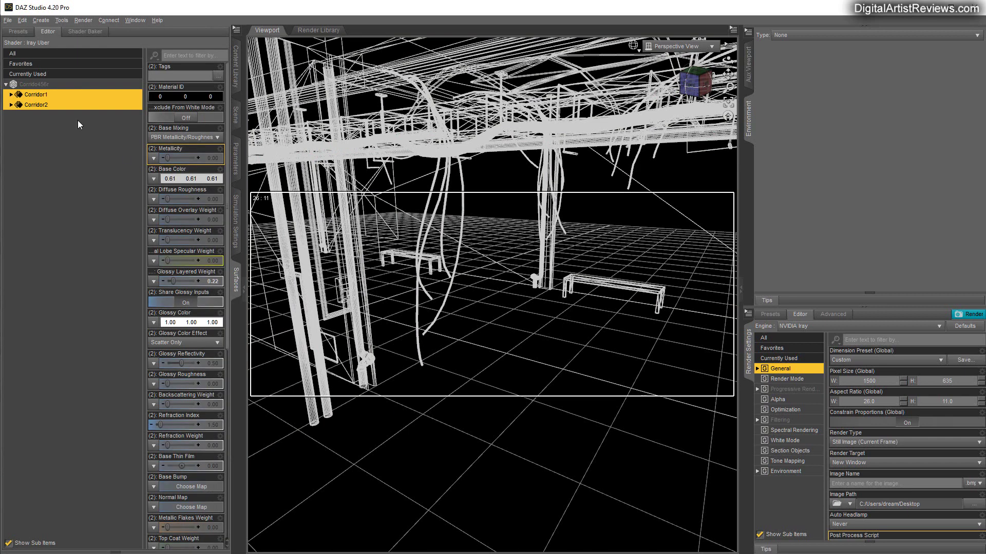
{"action": "left_click", "coordinate": [37, 86]}
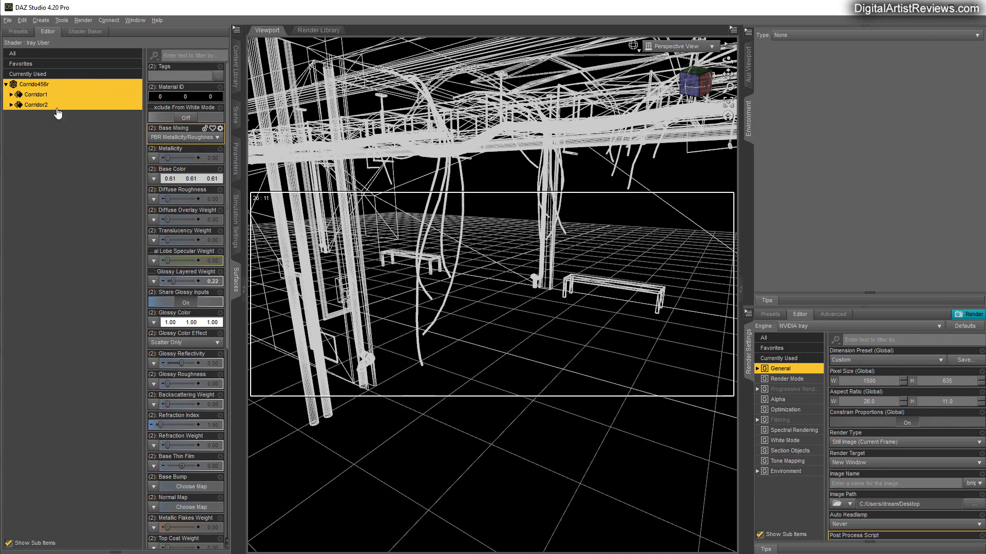
{"action": "left_click", "coordinate": [237, 116]}
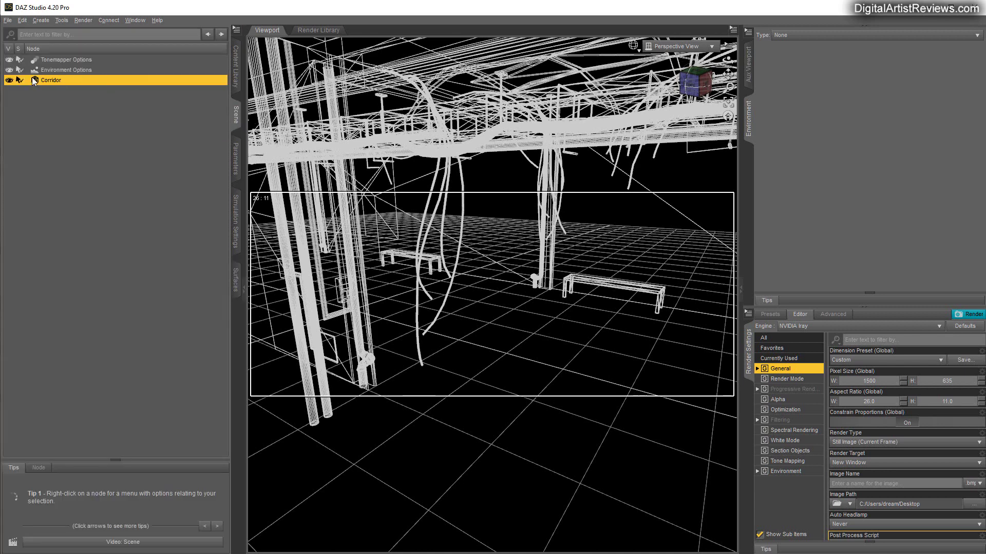
{"action": "left_click", "coordinate": [236, 279]}
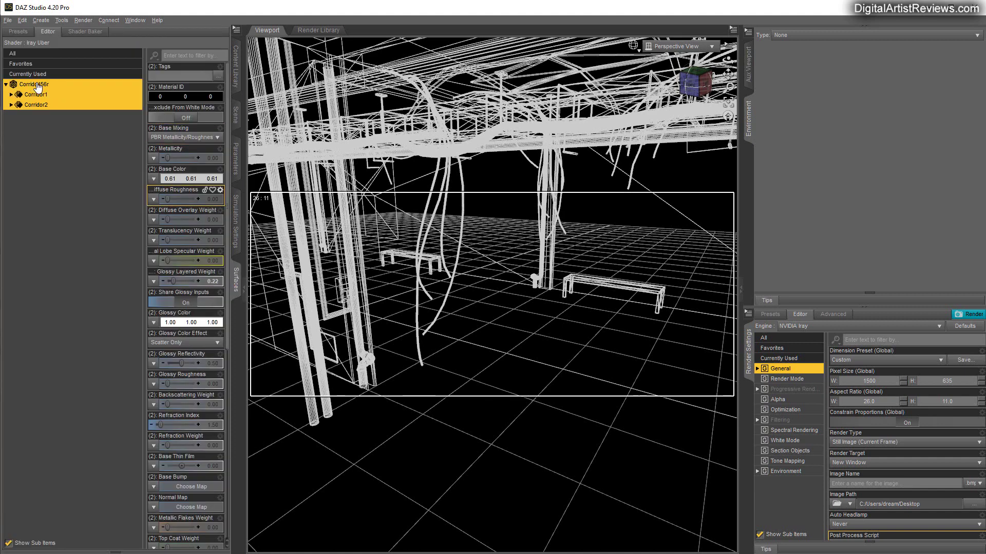
{"action": "left_click", "coordinate": [236, 115]}
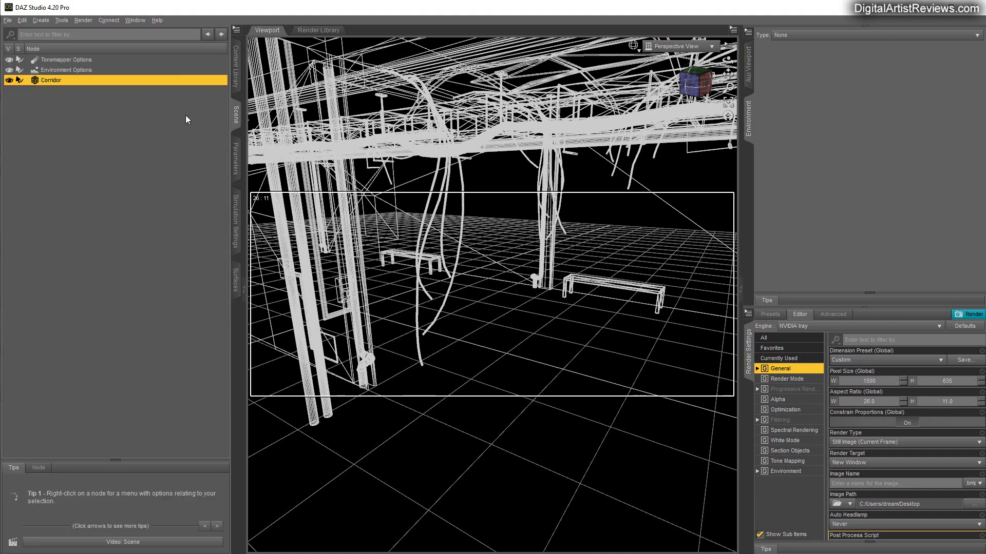
Step: Save the prop as a Figure/Prop asset with file name CorridorTestError2
{"action": "left_click", "coordinate": [8, 20]}
{"action": "mouse_move", "coordinate": [34, 93]}
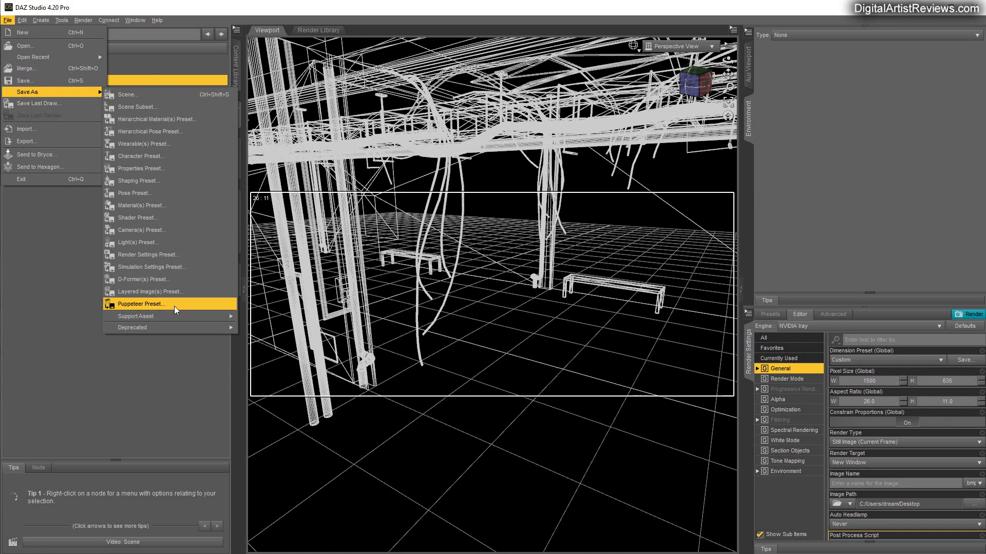
{"action": "mouse_move", "coordinate": [181, 316]}
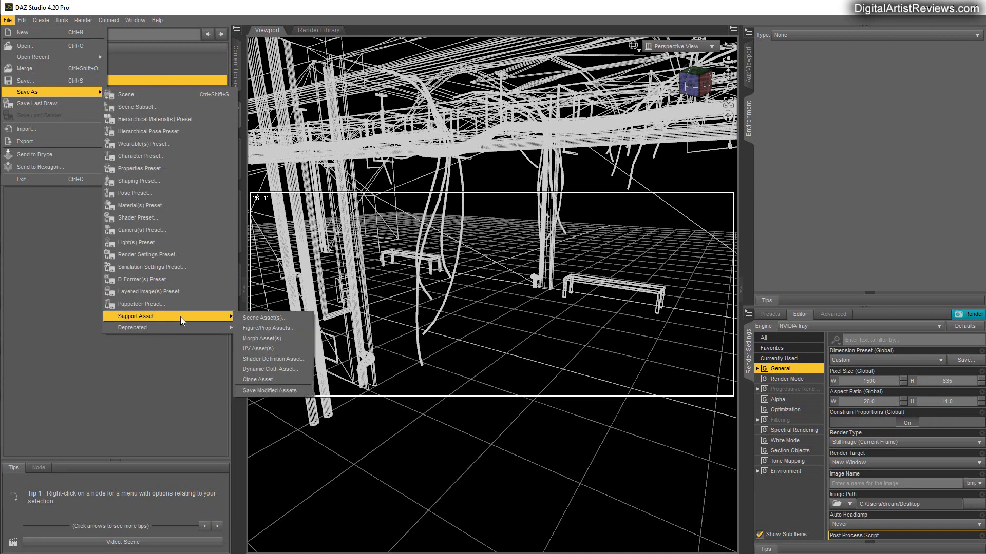
{"action": "left_click", "coordinate": [251, 328]}
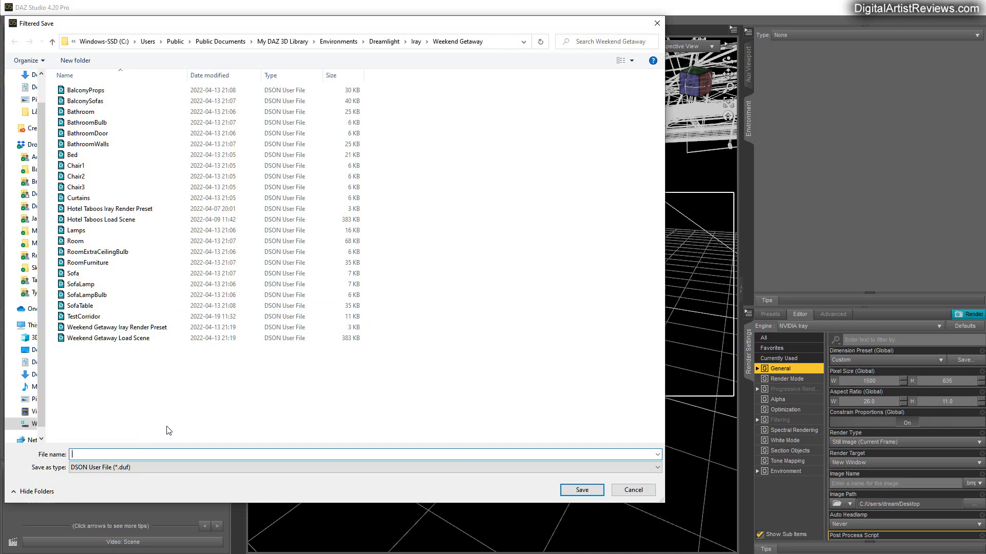
{"action": "type", "text": "Co"}
{"action": "key", "text": "BackSpace"}
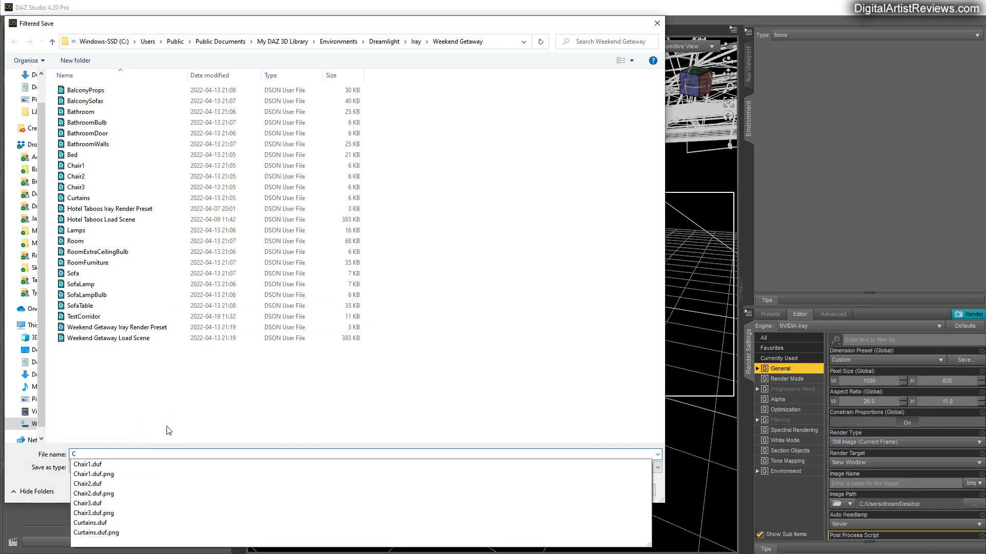
{"action": "type", "text": "orri"}
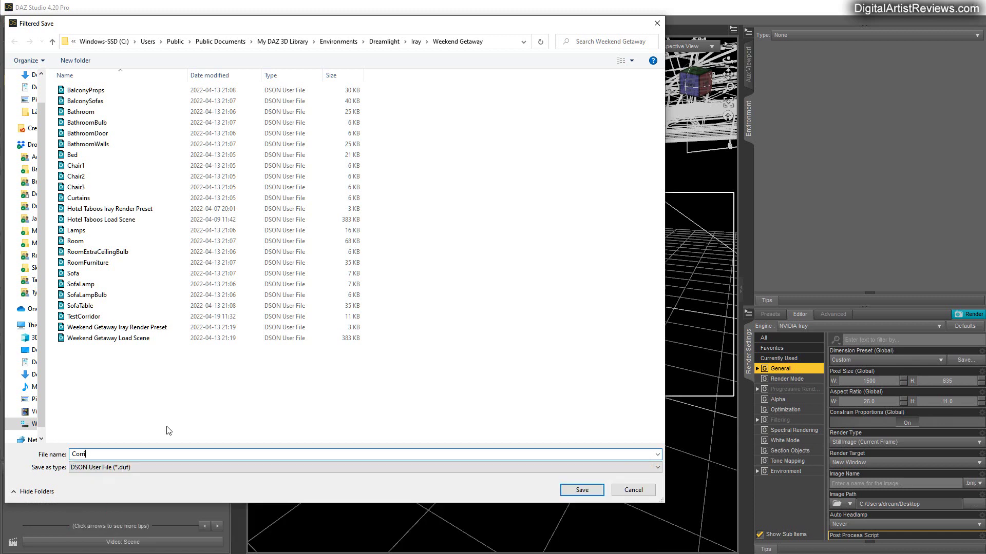
{"action": "type", "text": "dorTestError2"}
{"action": "key", "text": "Return"}
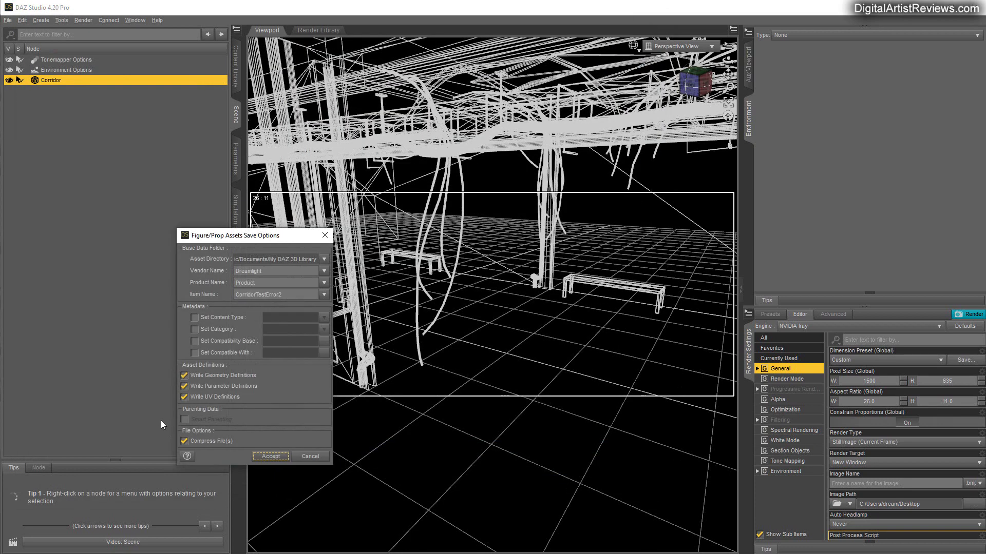
Step: Set item name Corridor and product name FutureDown, then accept the save
{"action": "left_click_drag", "start_coordinate": [288, 295], "coordinate": [192, 276]}
{"action": "type", "text": "Corridor"}
{"action": "left_click_drag", "start_coordinate": [271, 287], "coordinate": [121, 260]}
{"action": "type", "text": "FutureDiwb"}
{"action": "key", "text": "BackSpace"}
{"action": "key", "text": "BackSpace"}
{"action": "key", "text": "BackSpace"}
{"action": "type", "text": "own"}
{"action": "left_click", "coordinate": [270, 456]}
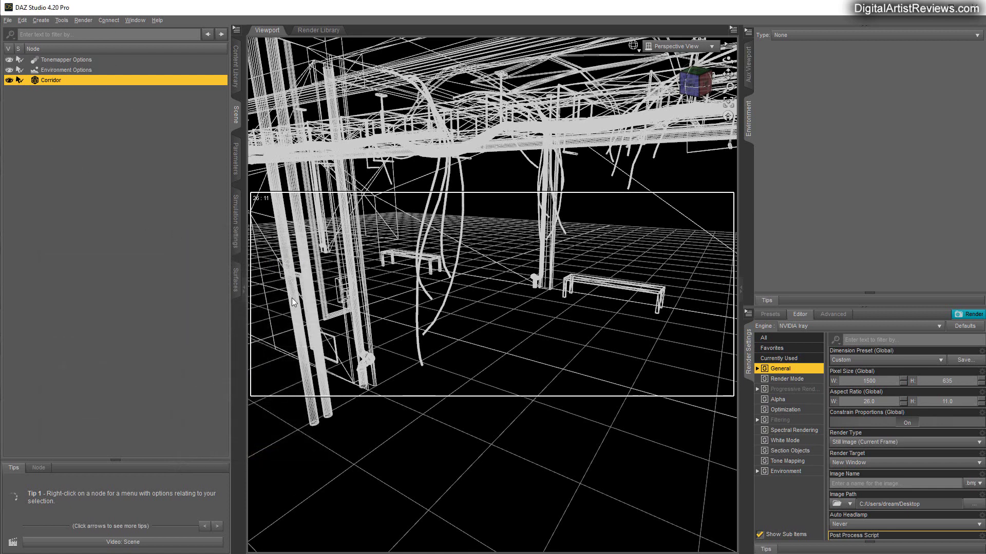
{"action": "left_click", "coordinate": [237, 280]}
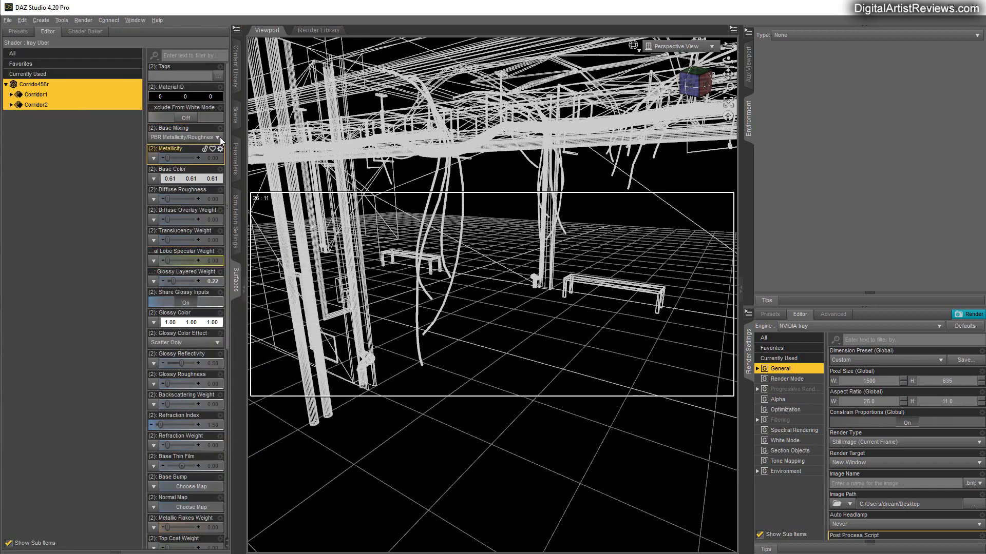
{"action": "left_click", "coordinate": [235, 115]}
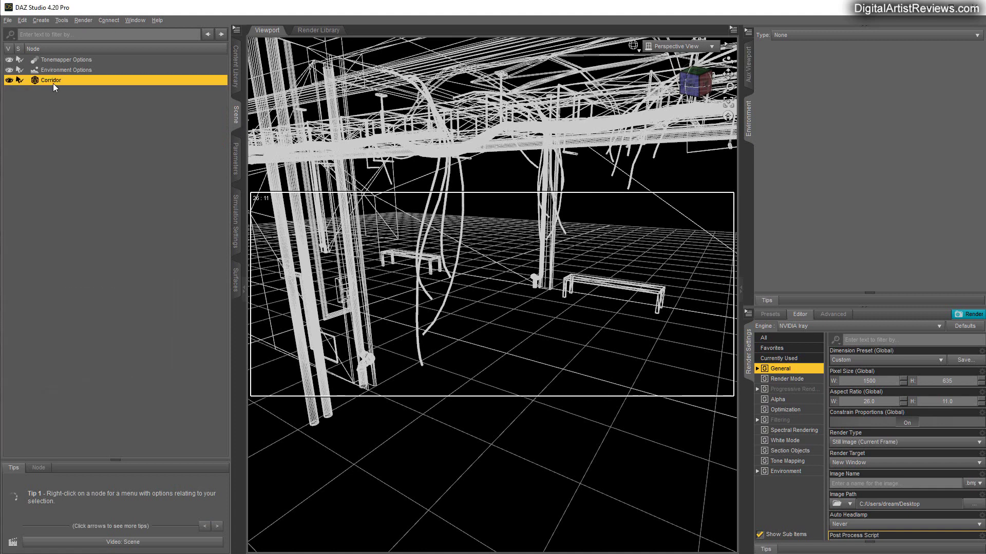
{"action": "left_click", "coordinate": [236, 280]}
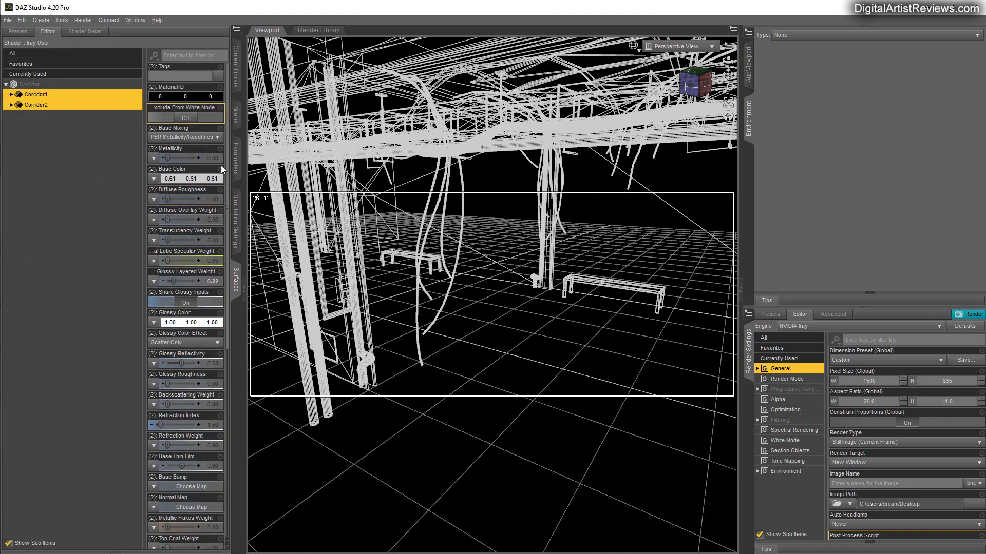
{"action": "left_click", "coordinate": [235, 115]}
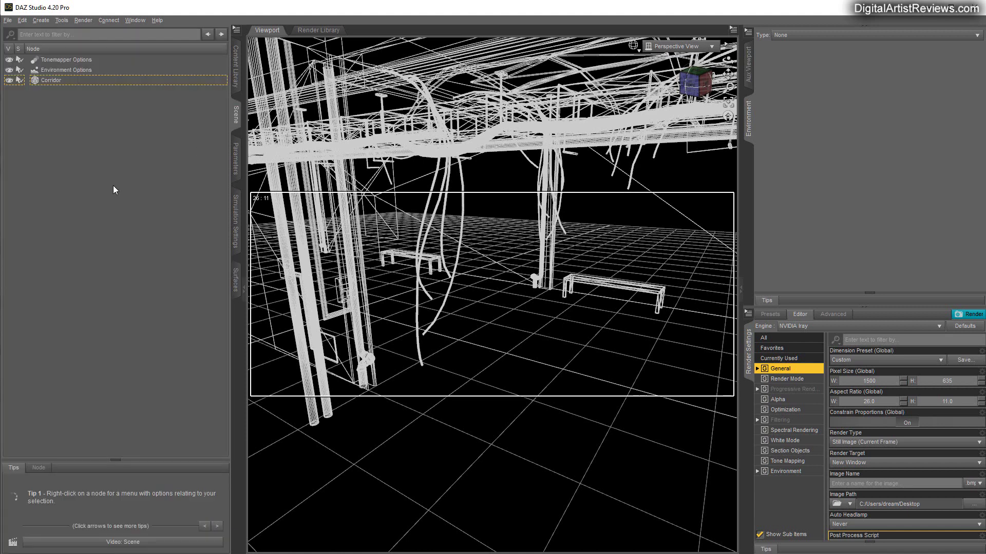
{"action": "left_click", "coordinate": [114, 189]}
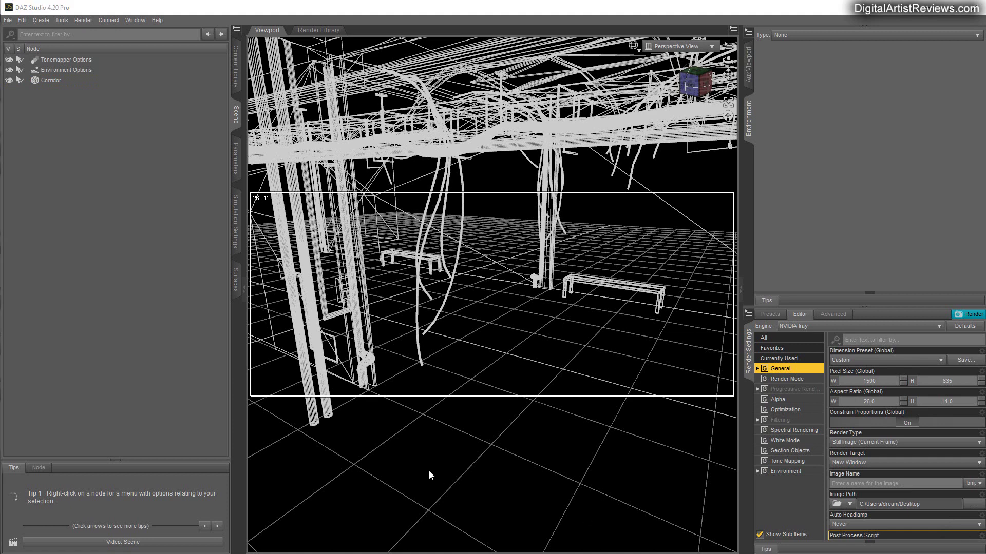